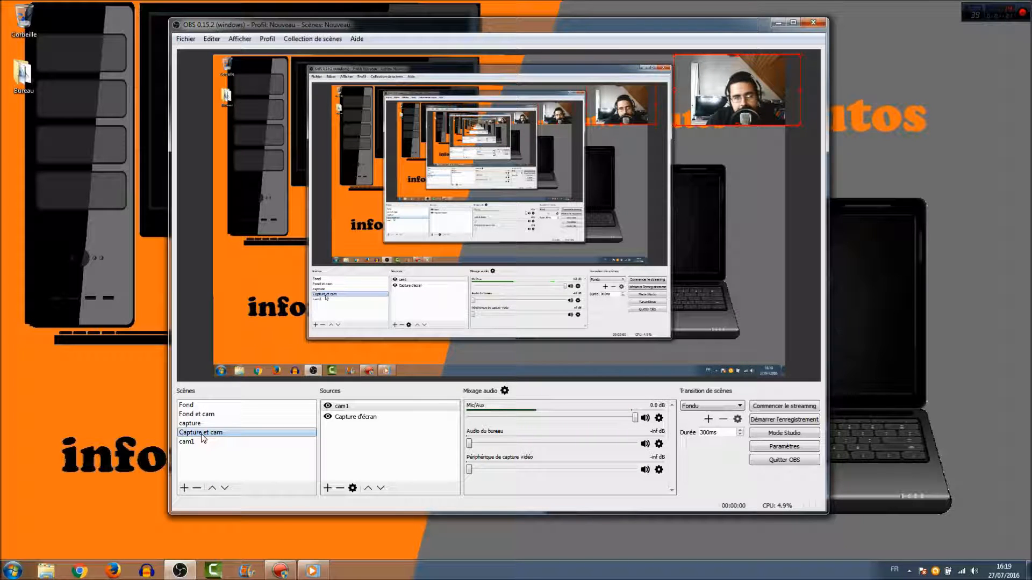
Step: Preview the existing cam1 and Fond scenes, and add a new scene named test
left_click(207, 443)
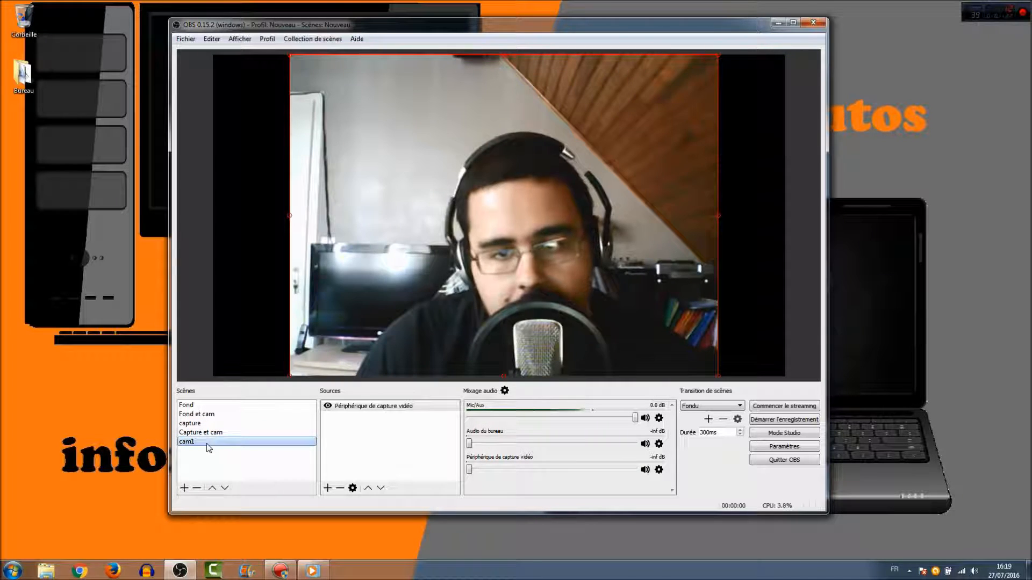
left_click(213, 407)
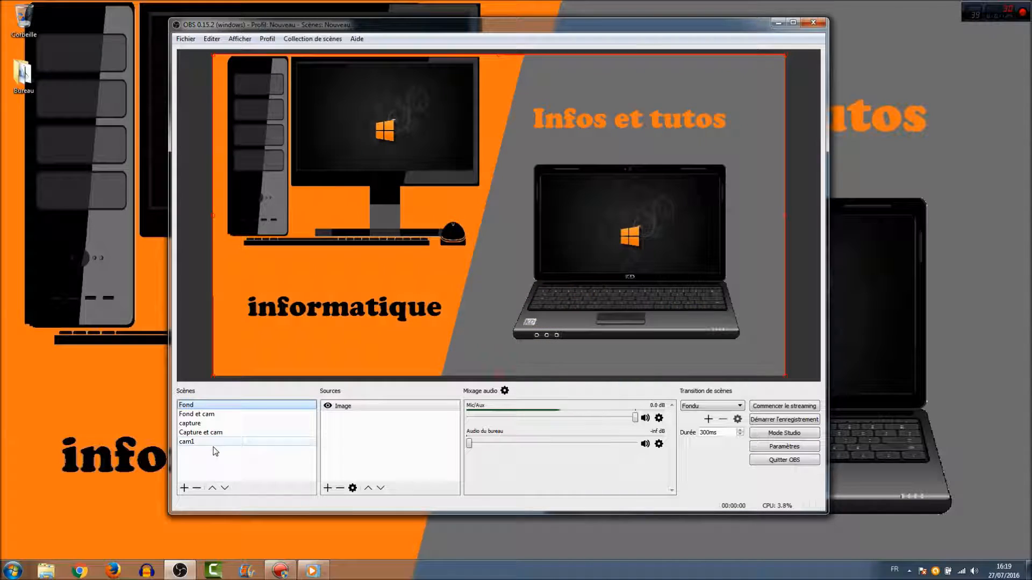
left_click(186, 489)
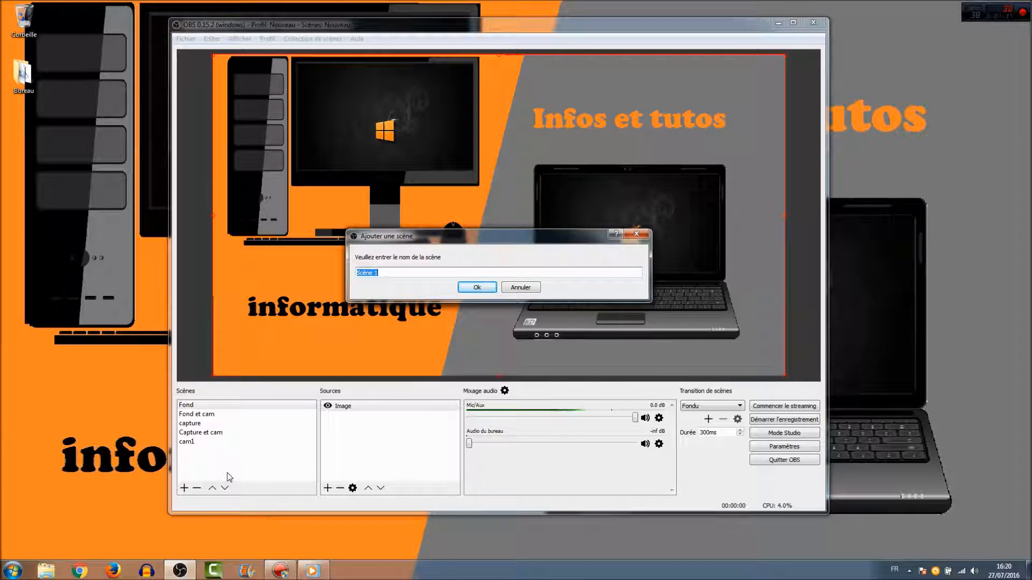
type("test")
left_click(477, 287)
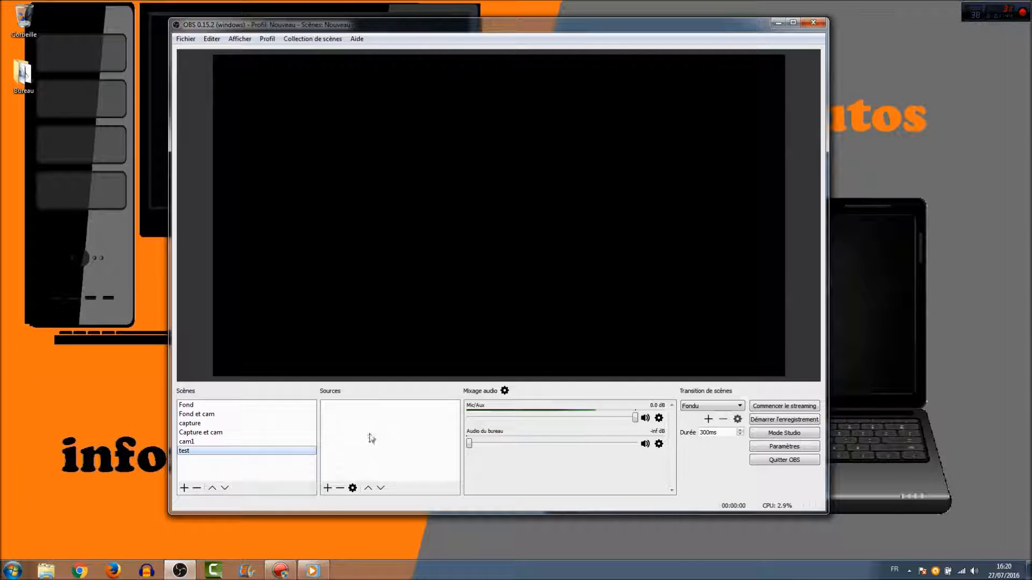
Step: Look over the source types available for the test scene, and compare it with the Fond et cam and Capture et cam scenes
left_click(328, 488)
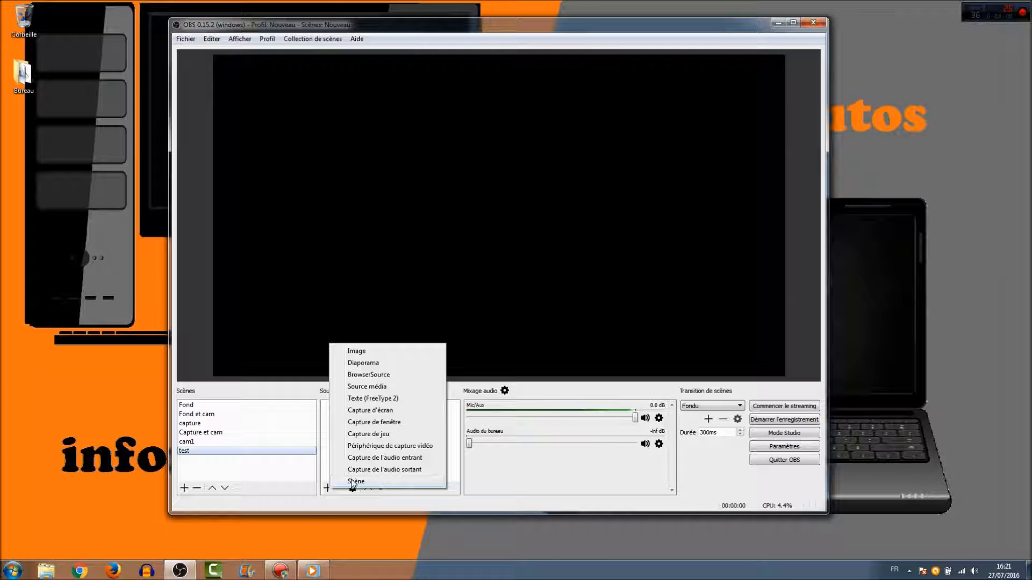
left_click(241, 470)
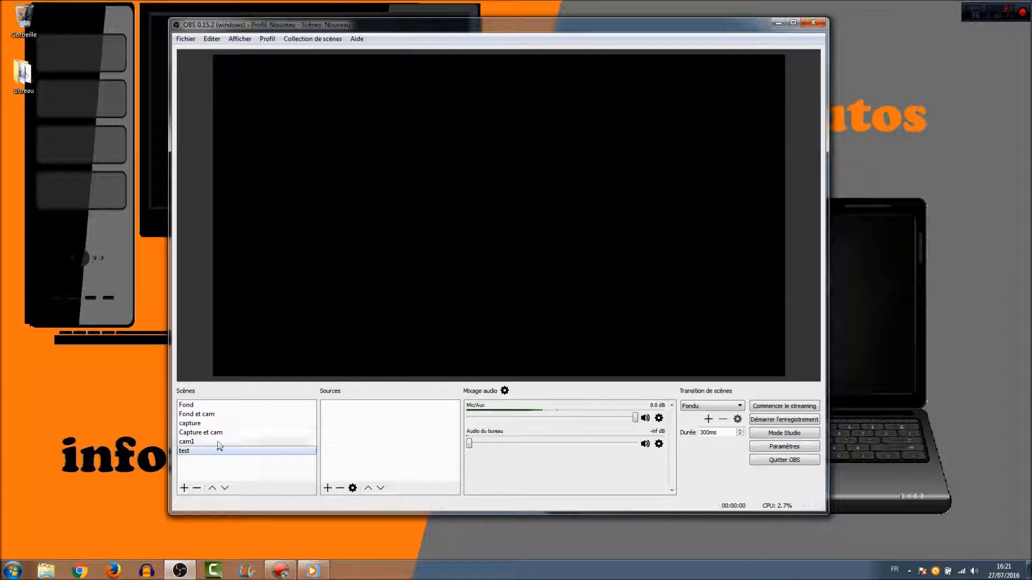
left_click(207, 415)
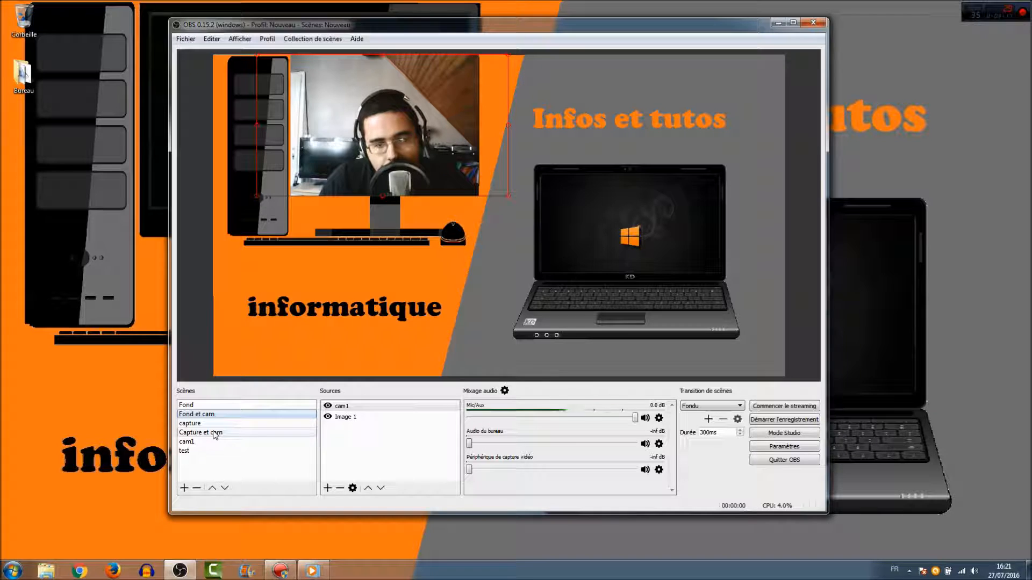
left_click(215, 434)
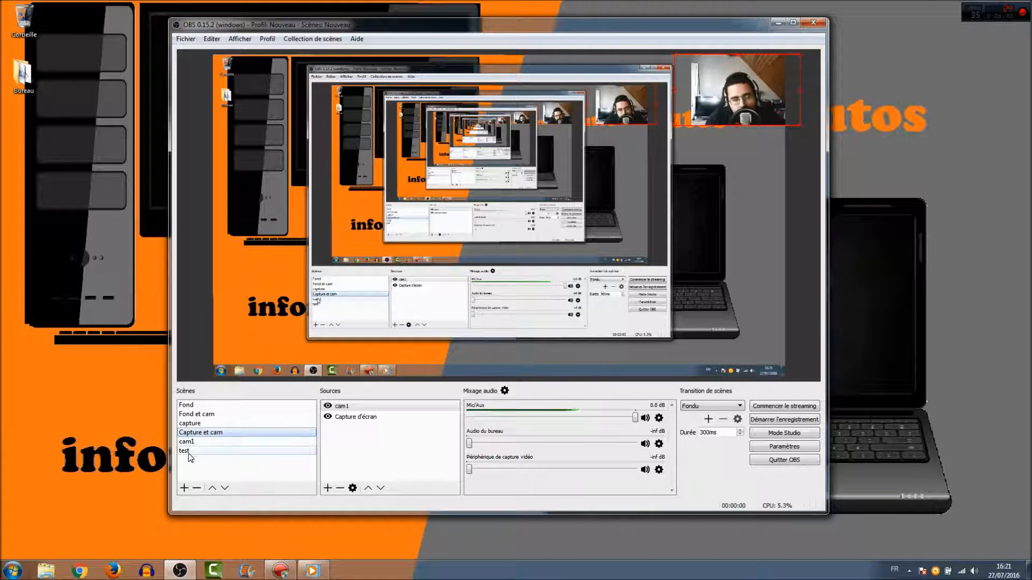
left_click(248, 451)
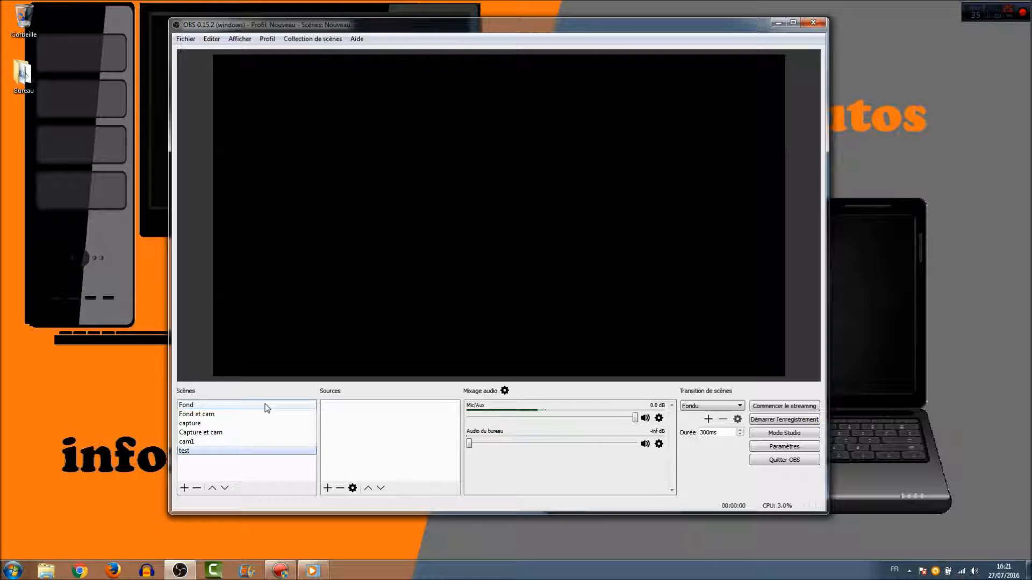
Step: Examine the cam1, Fond, Fond et cam and Capture et cam scenes and their cam1 source, and return to the test scene
left_click(194, 442)
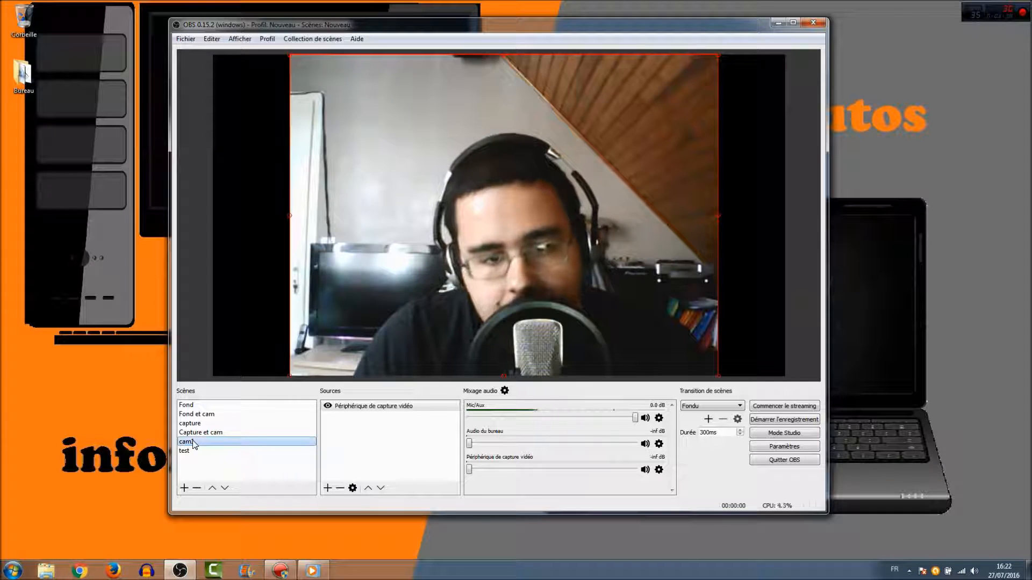
left_click(189, 405)
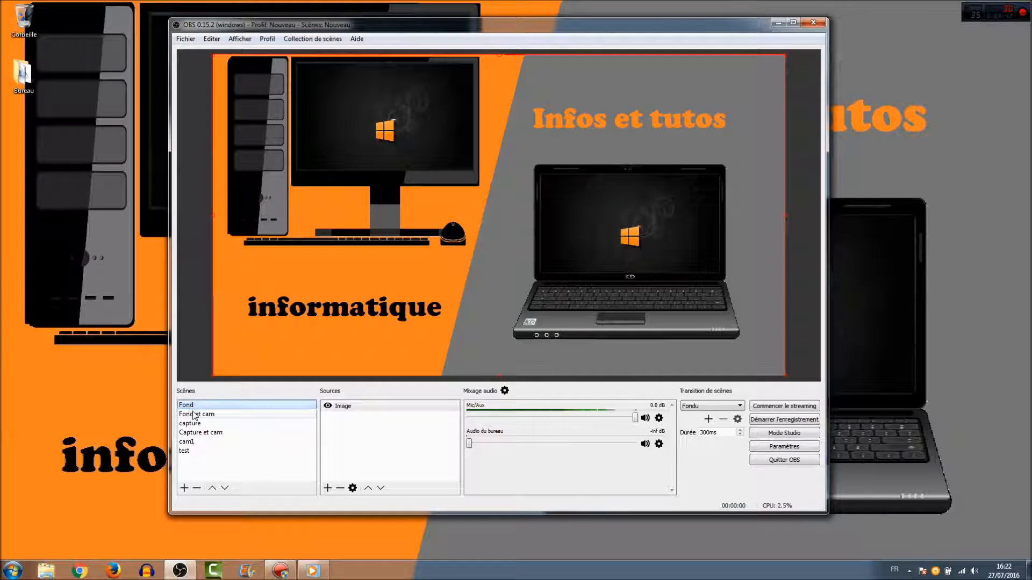
left_click(194, 415)
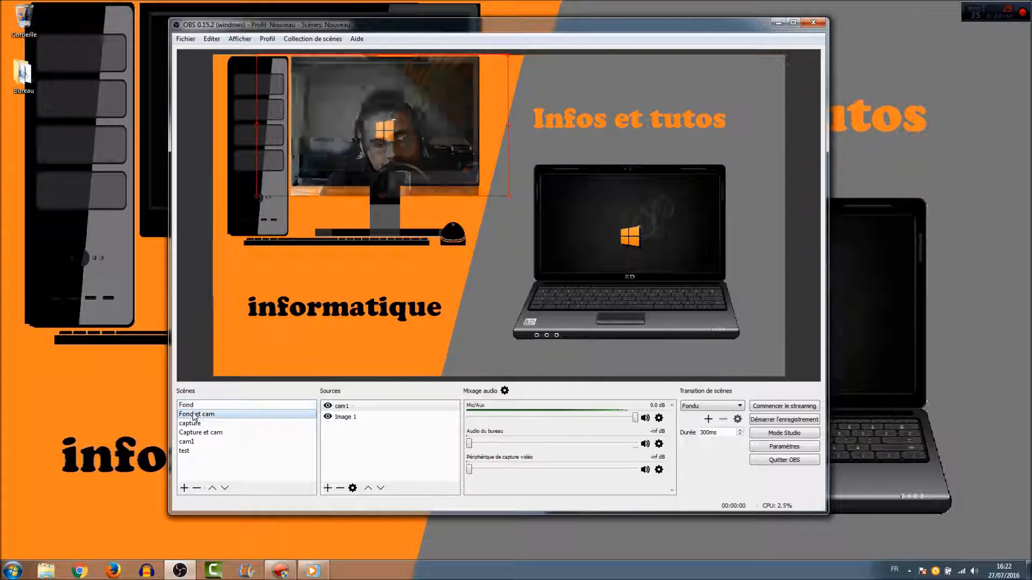
left_click(332, 408)
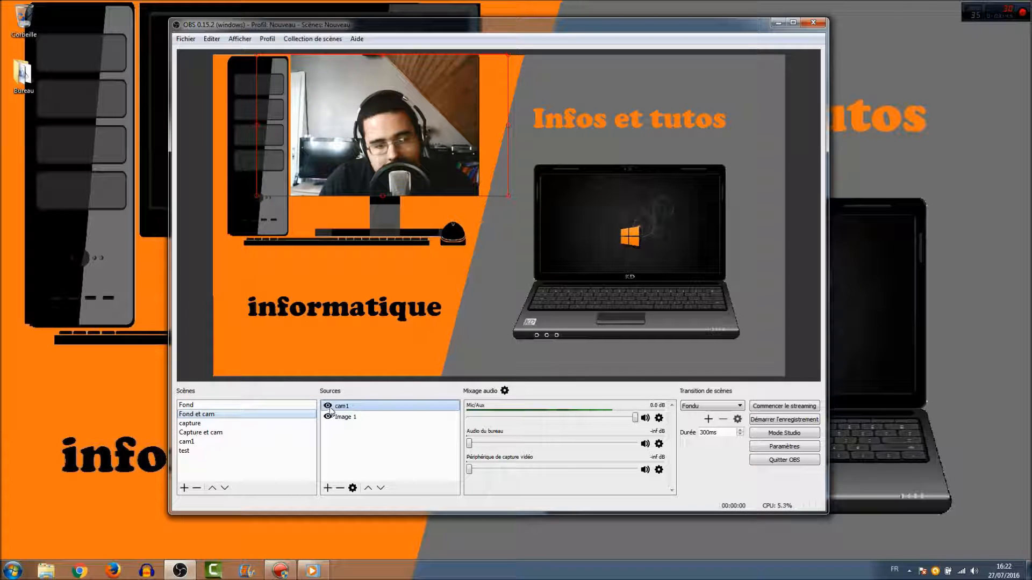
left_click(234, 433)
left_click(332, 408)
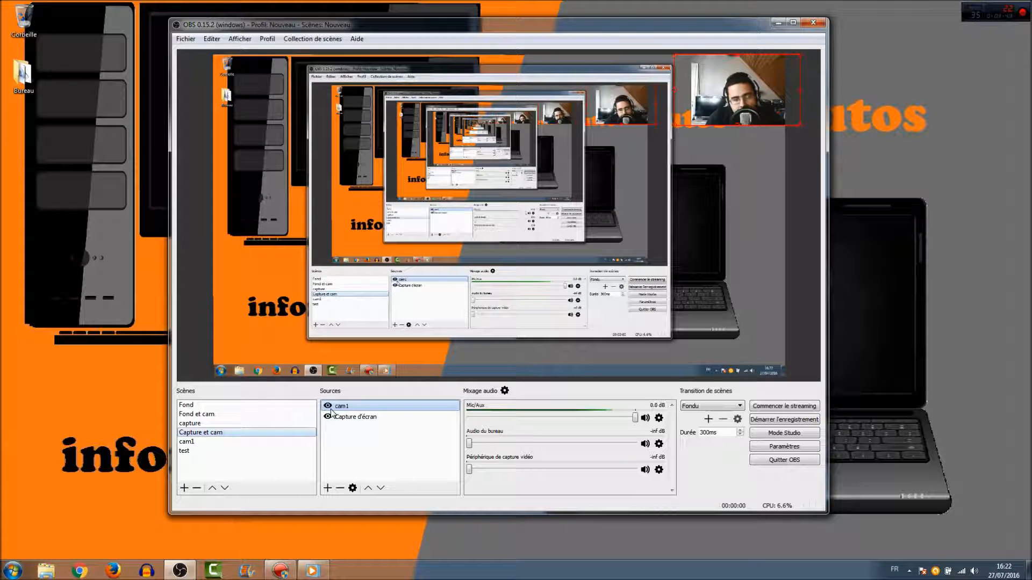
left_click(204, 454)
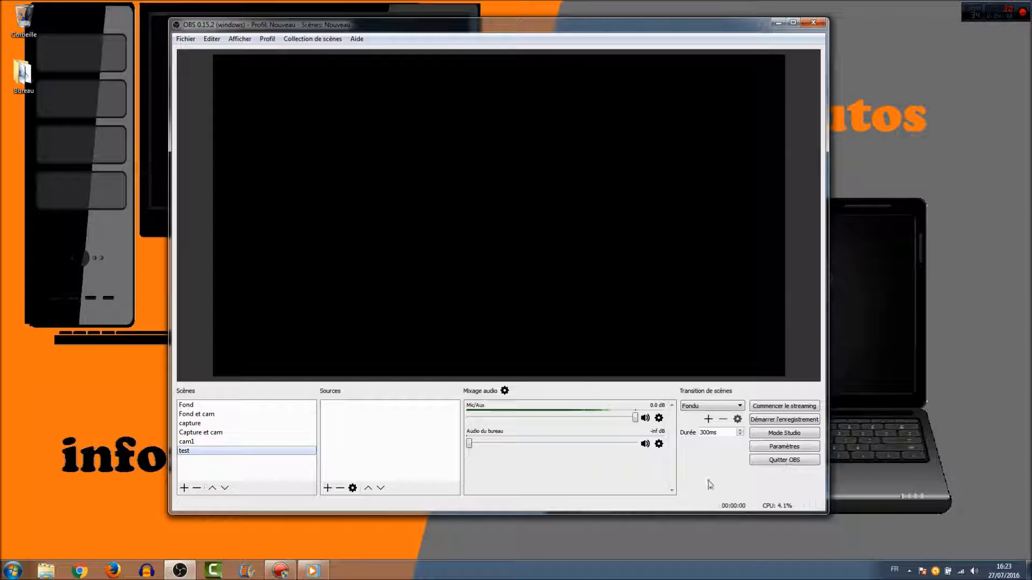
Step: Open the settings and review the general options, the streaming services, the server and the stream key field
left_click(780, 450)
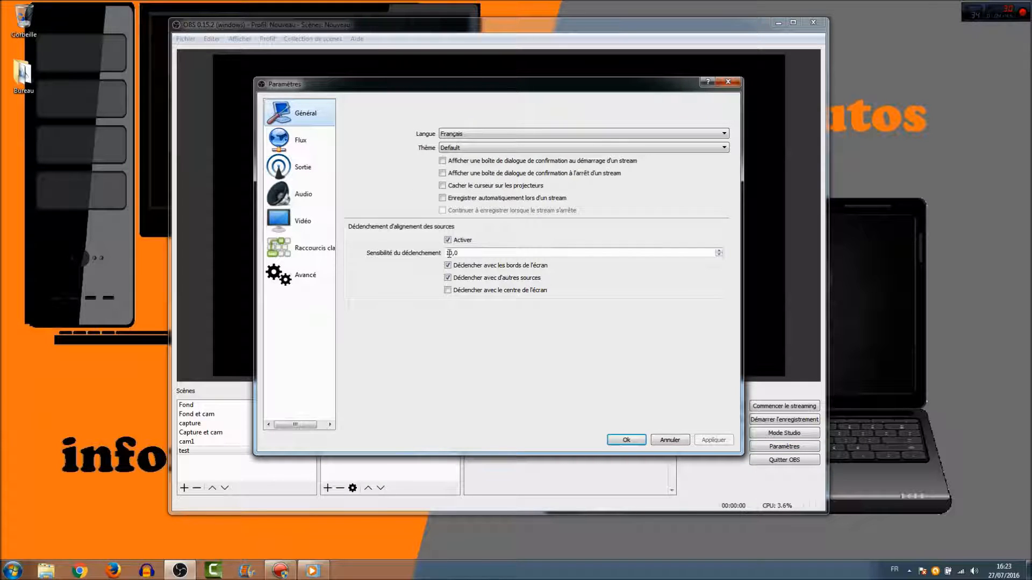
left_click(315, 144)
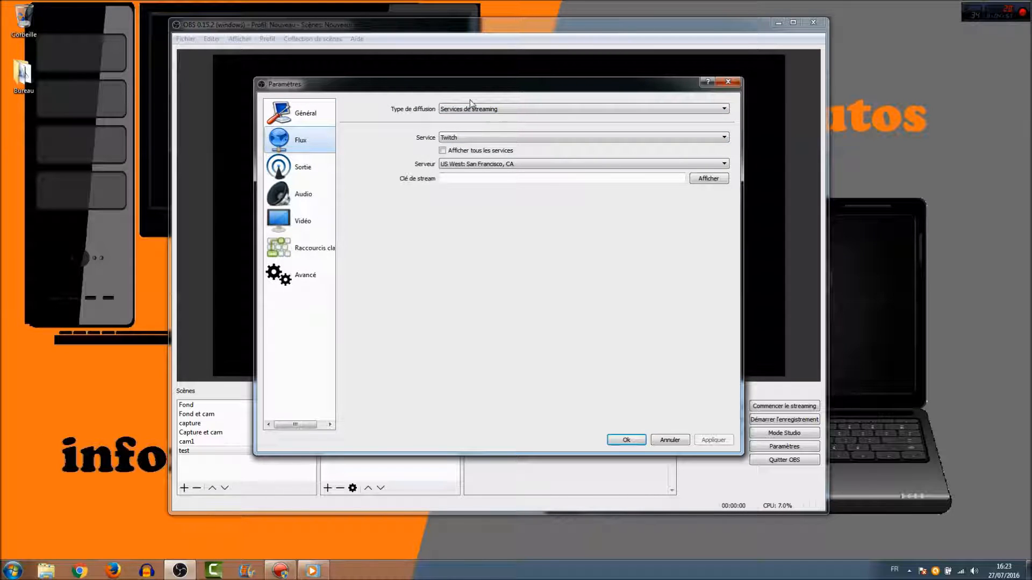
left_click(459, 140)
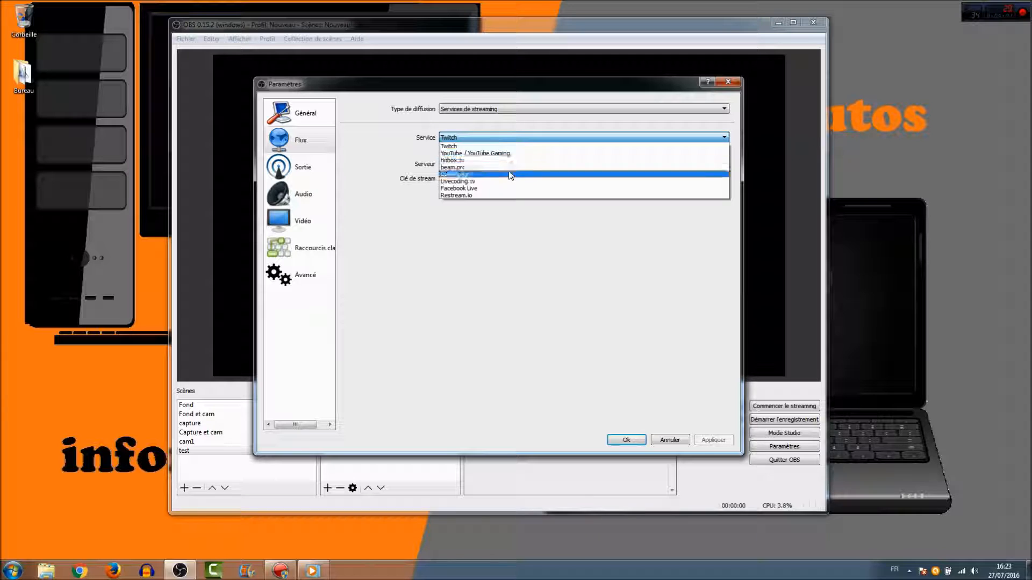
left_click(495, 139)
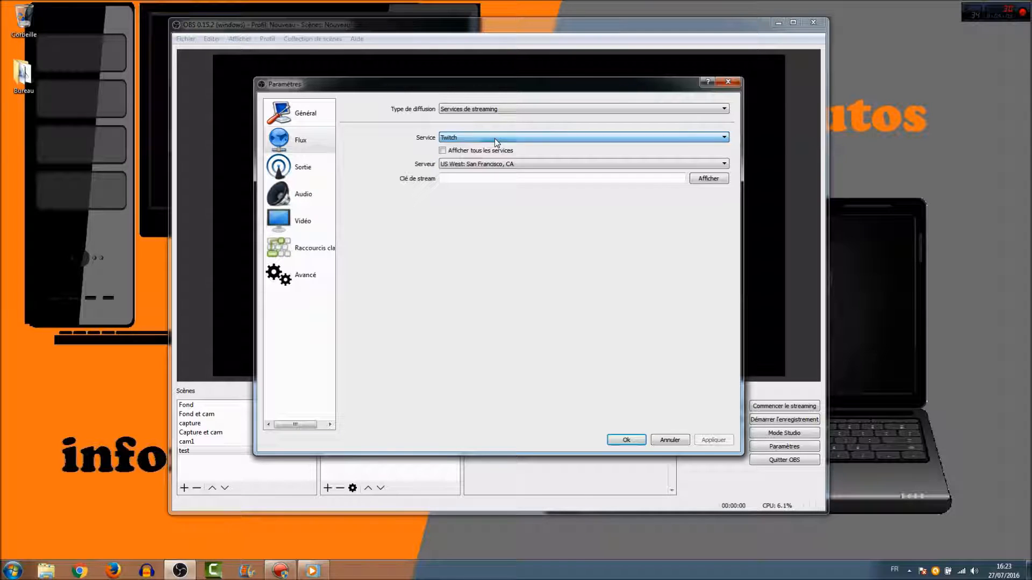
left_click(492, 161)
left_click(495, 164)
left_click(482, 178)
left_click(479, 137)
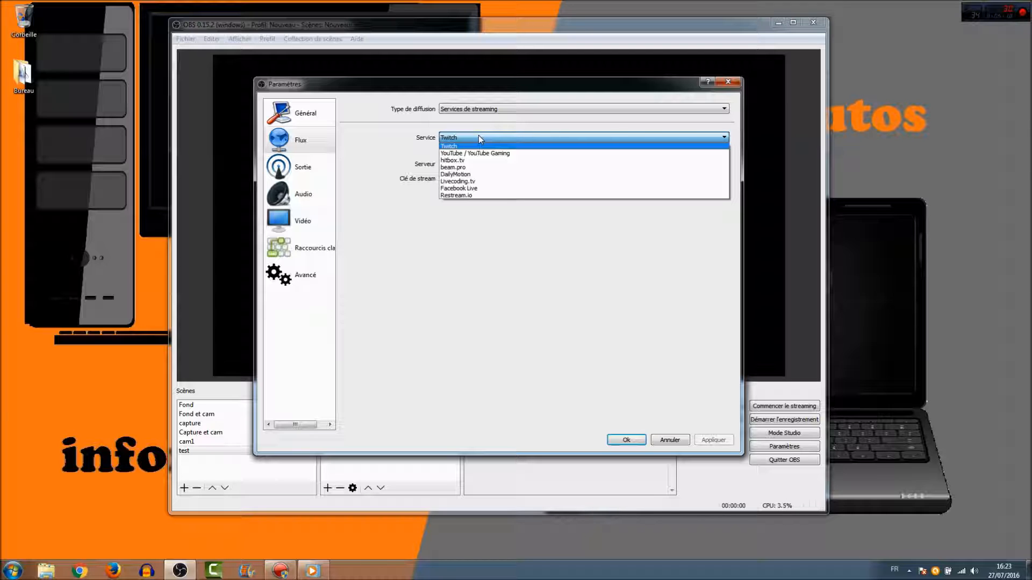
Step: Review the output settings and select Matériel (QSV) as the streaming encoder
left_click(318, 169)
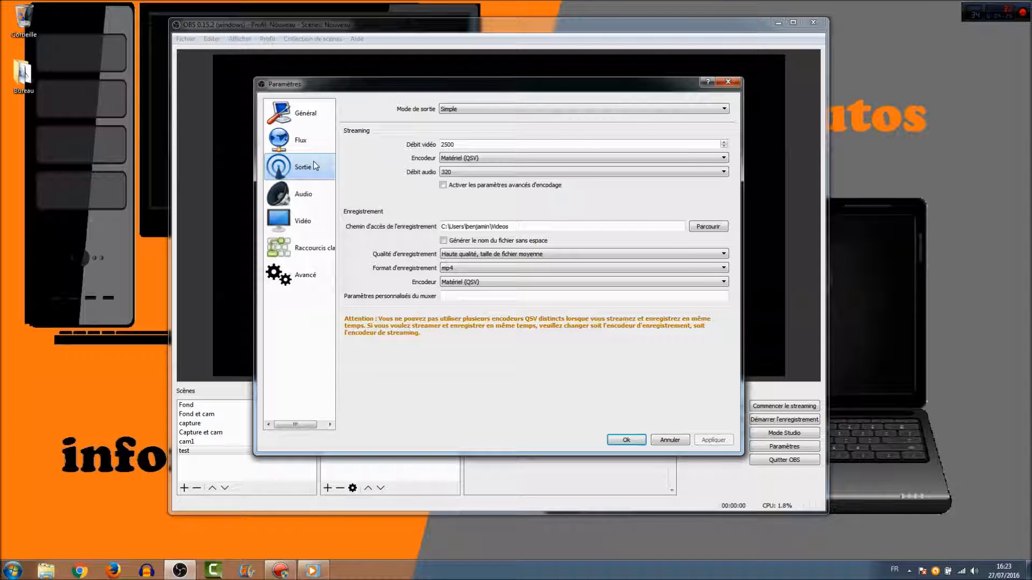
left_click(453, 160)
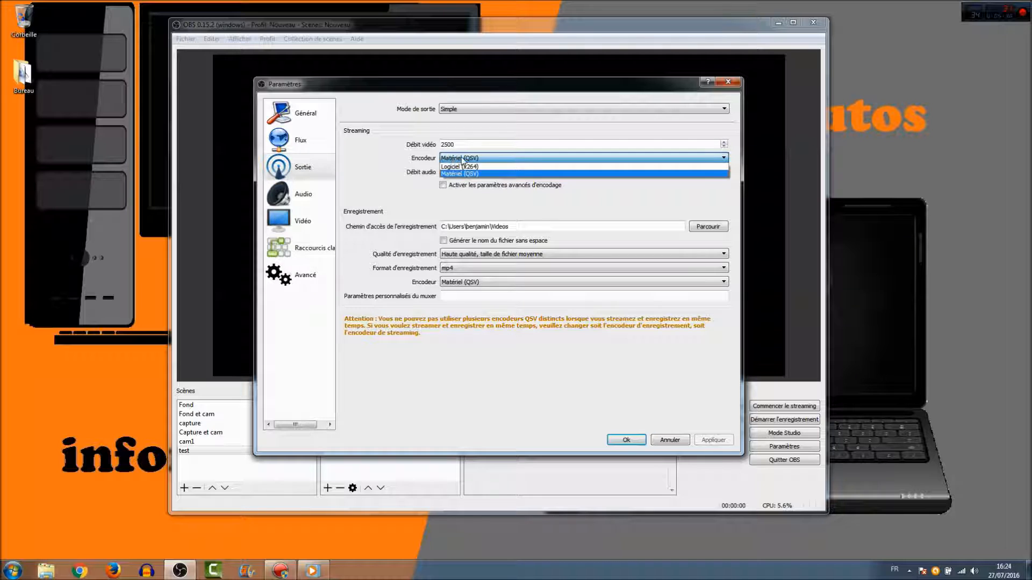
left_click(461, 173)
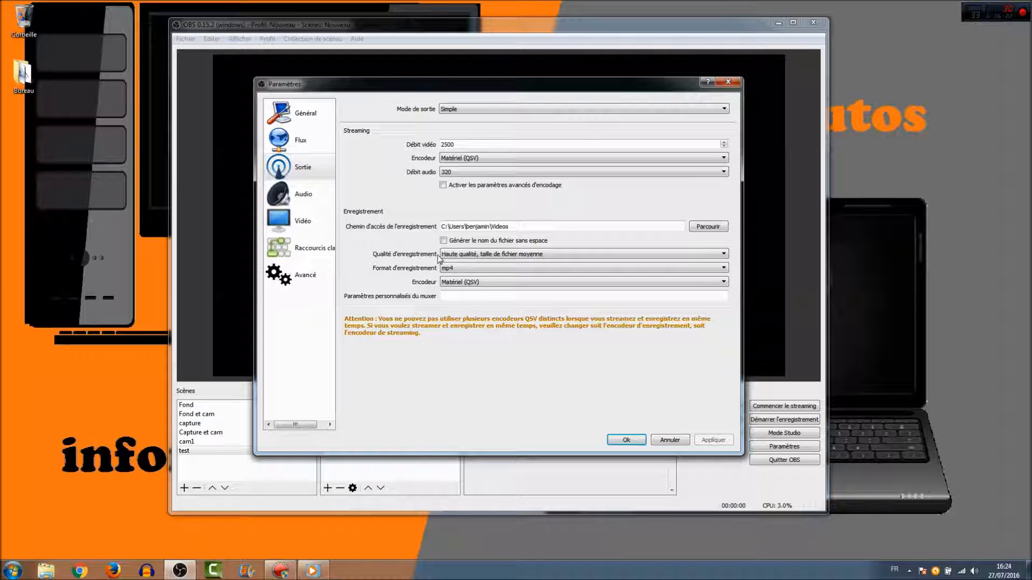
Step: Compare the audio device settings with the main window's audio mixer, and review the video resolution and FPS settings
left_click(291, 197)
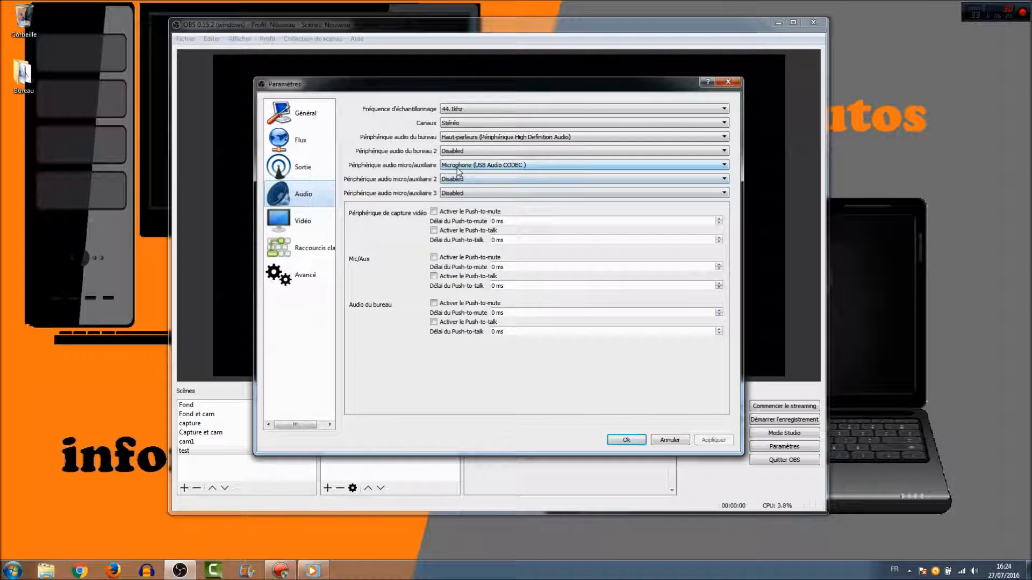
left_click_drag(439, 86, 271, 3)
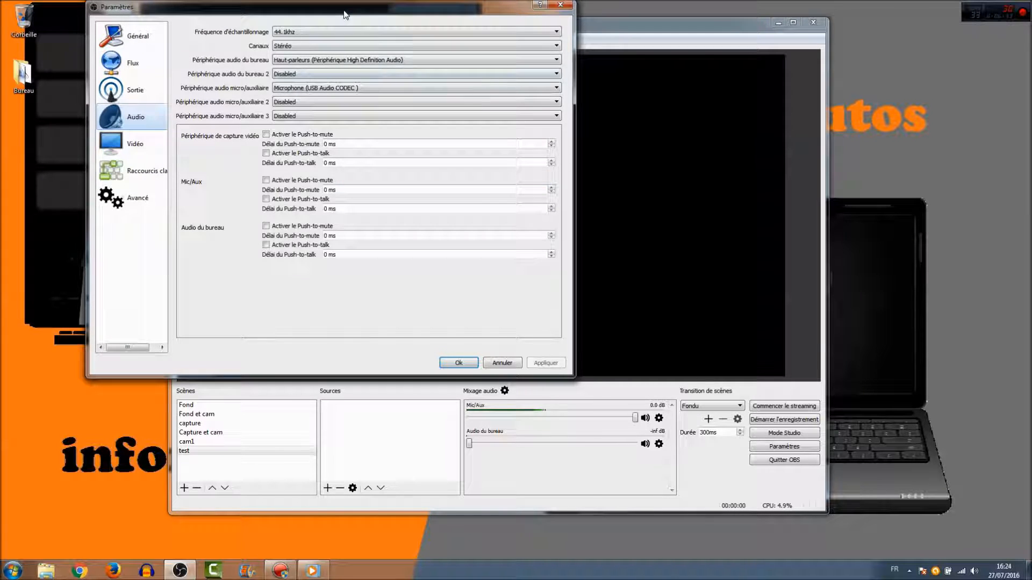
left_click_drag(359, 11, 496, 80)
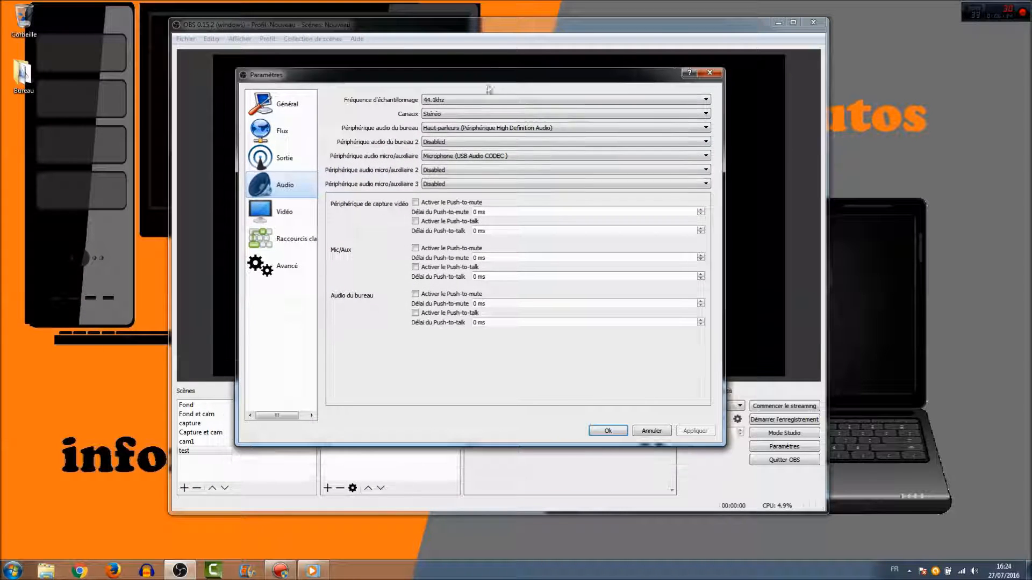
left_click(282, 211)
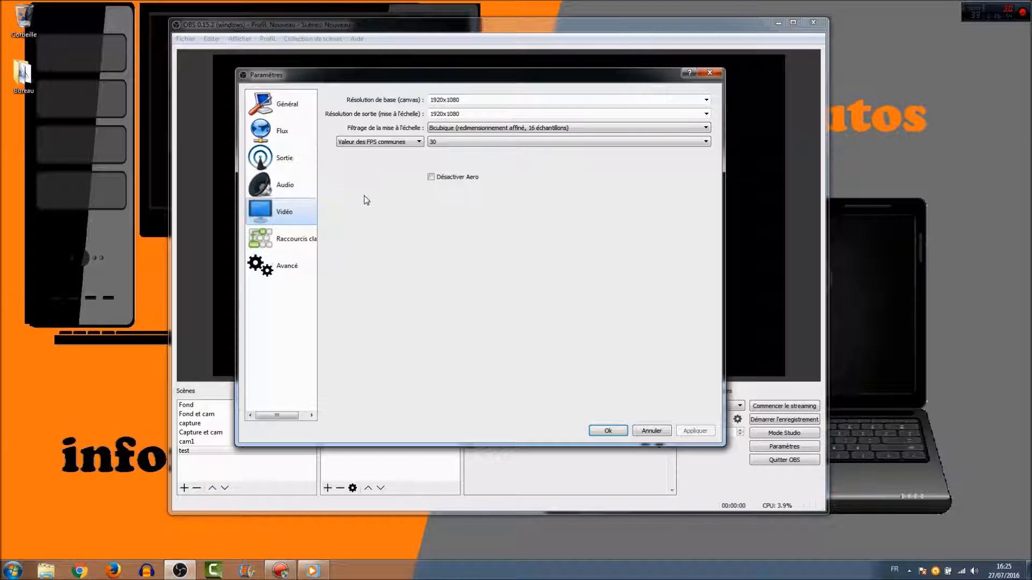
Step: Examine the hotkey fields for streaming, recording, scenes, sources and audio, and review the advanced settings
left_click(294, 247)
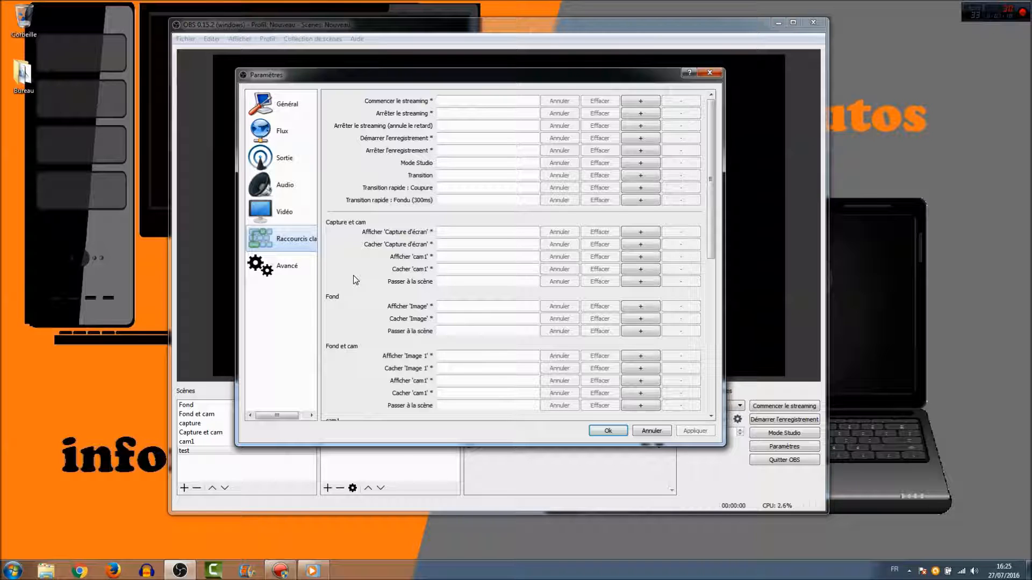
scroll(353, 275, "down", 2)
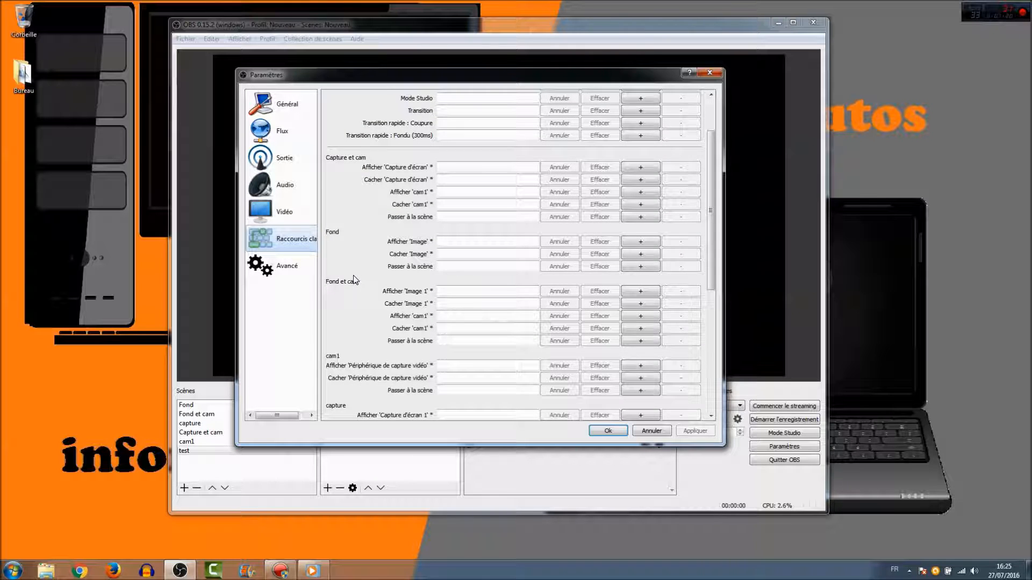
scroll(353, 276, "down", 8)
scroll(353, 275, "up", 7)
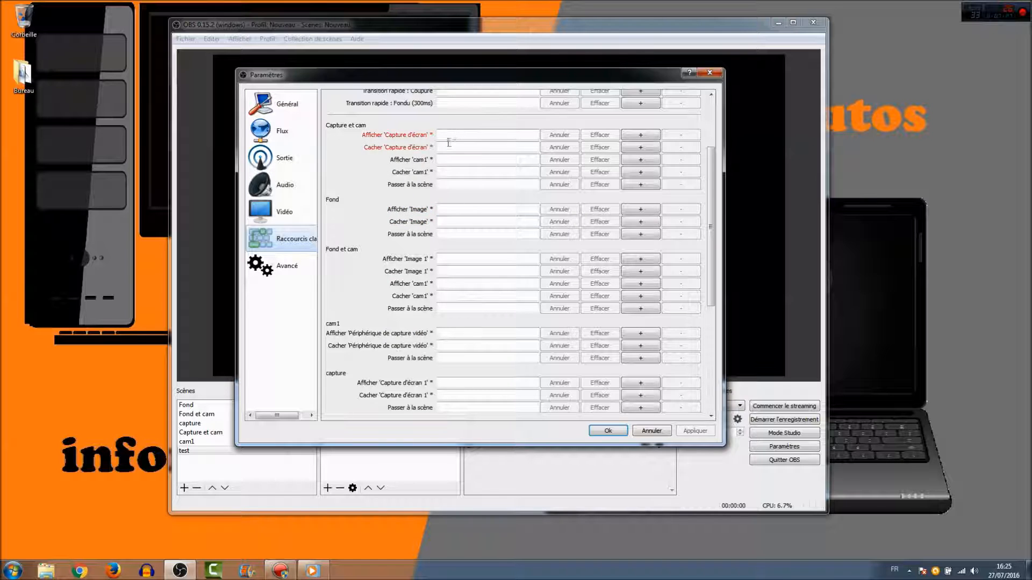
scroll(378, 352, "down", 4)
scroll(379, 366, "up", 5)
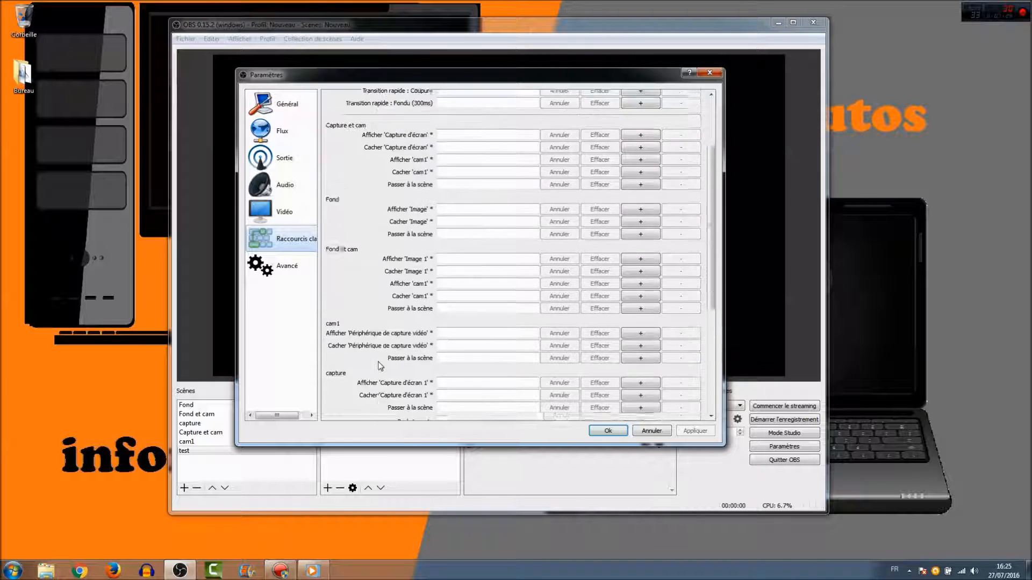
scroll(350, 273, "down", 2)
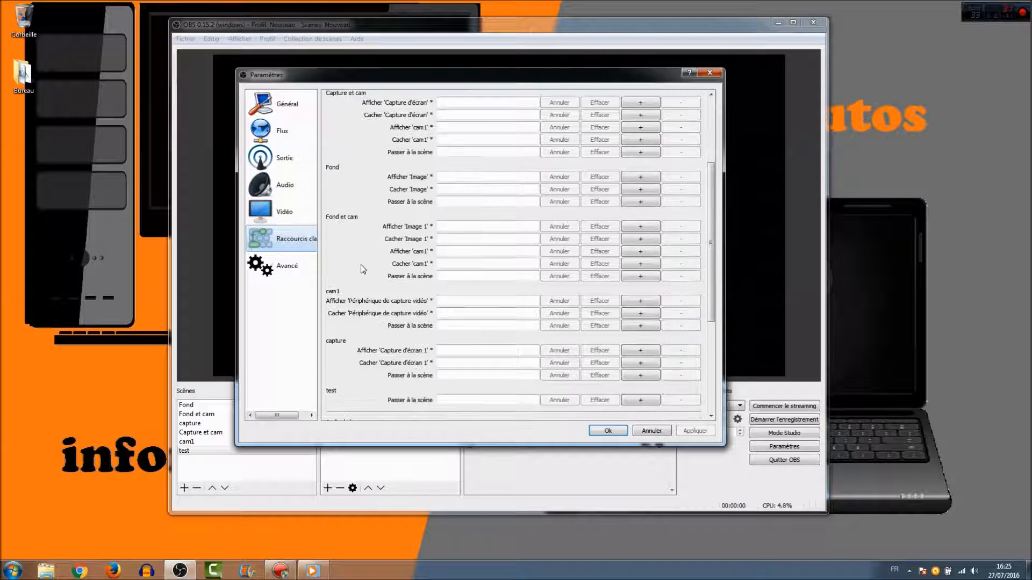
scroll(346, 347, "down", 2)
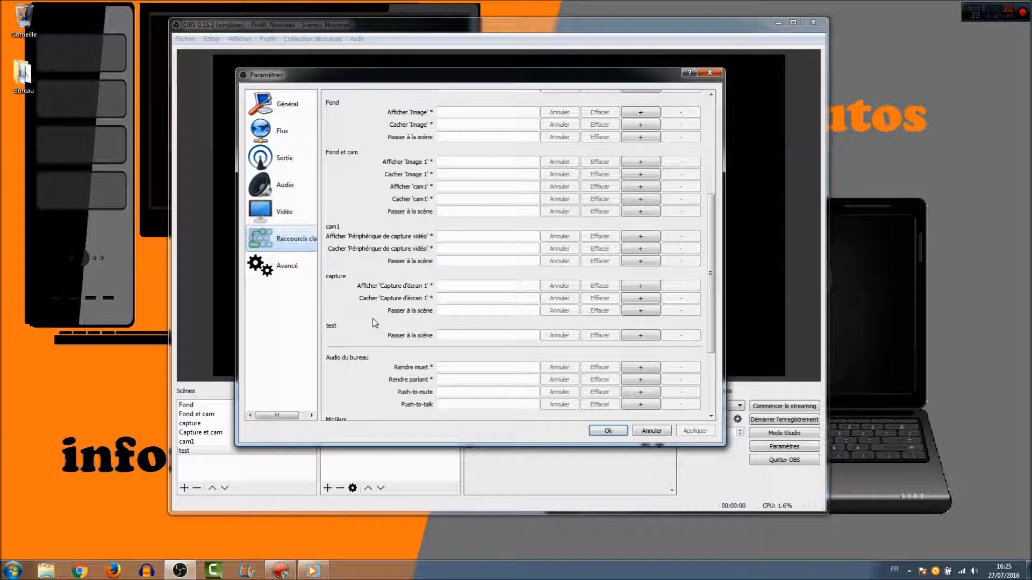
scroll(375, 320, "up", 4)
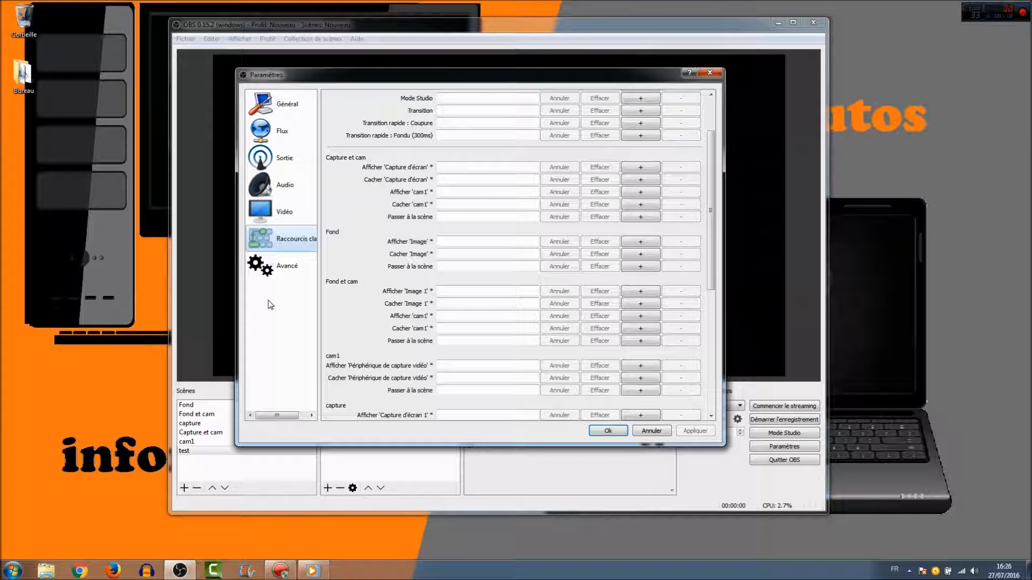
left_click(288, 267)
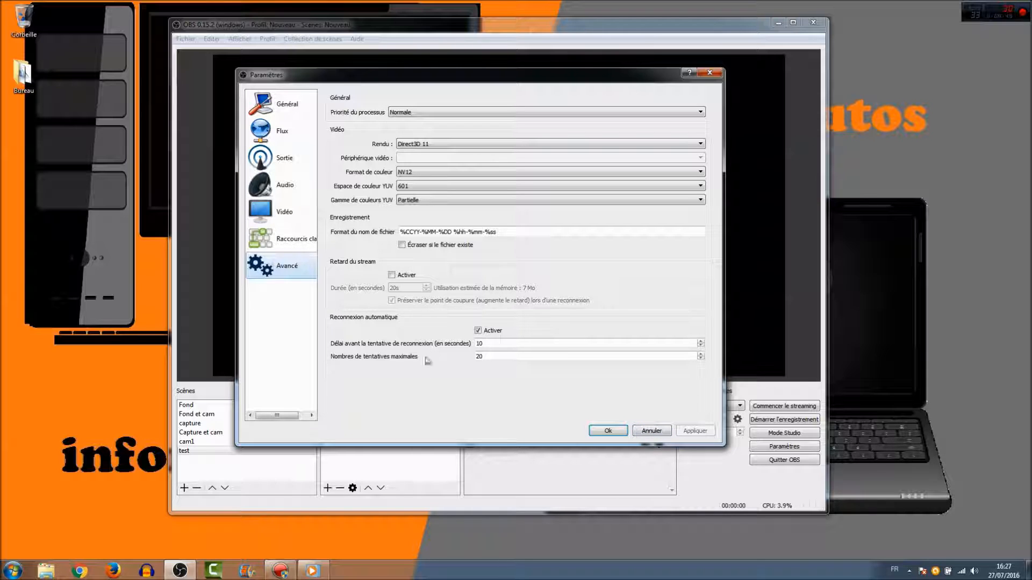
Step: Close the settings without saving and switch between the Fond et cam and Fond scenes to check the Fondu transition
left_click(650, 431)
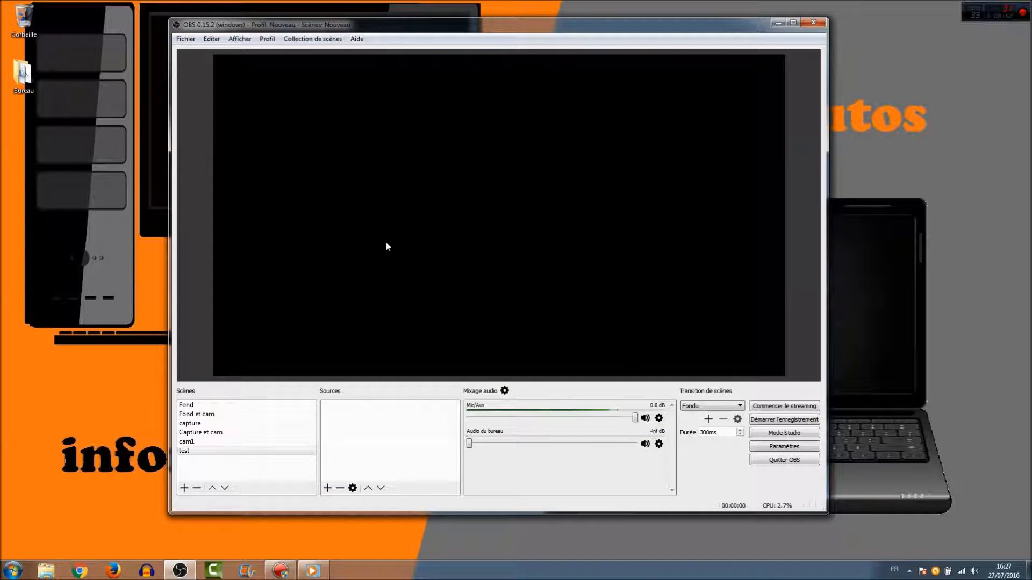
left_click(206, 452)
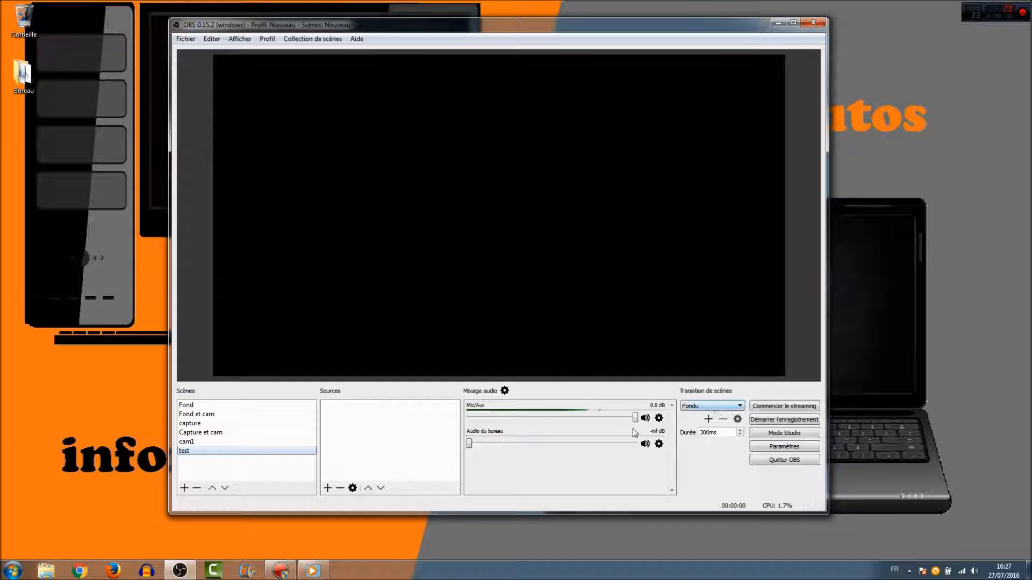
left_click(196, 415)
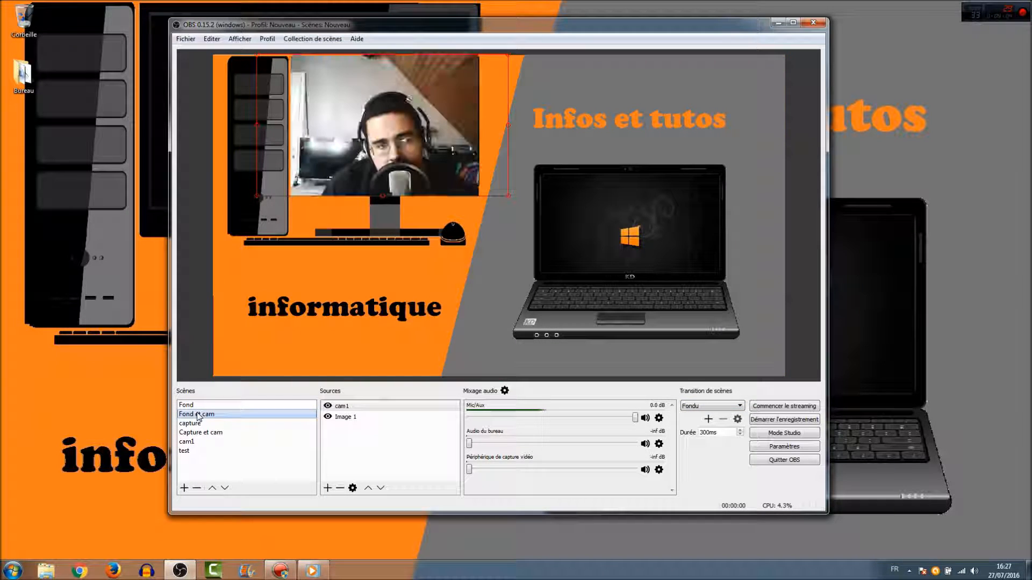
key("Up")
left_click(200, 414)
left_click(203, 406)
Step: Set the scene transition duration to 500 ms and test it by switching to Fond et cam and back to Fond
left_click(740, 430)
left_click(740, 430)
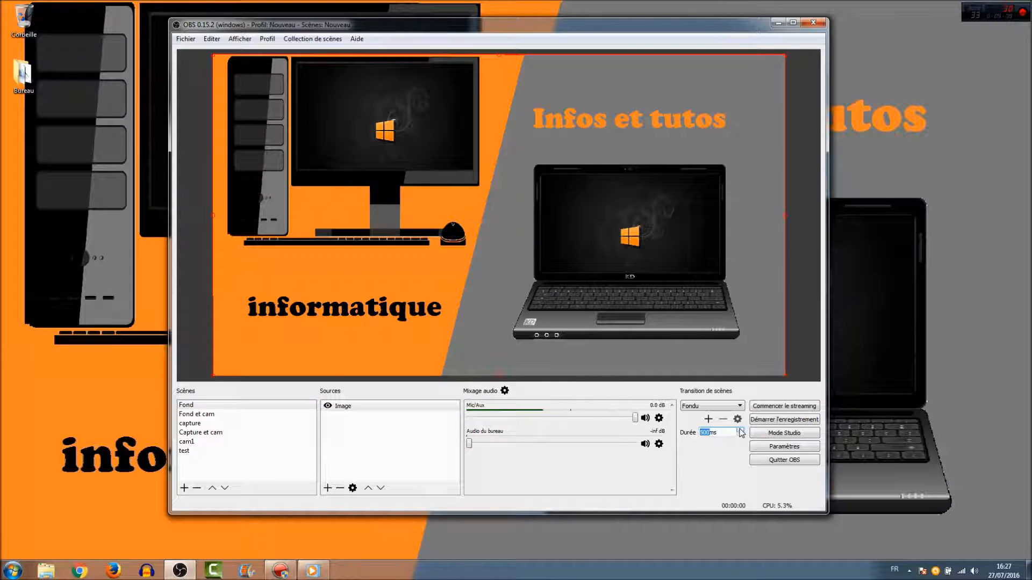
left_click(216, 415)
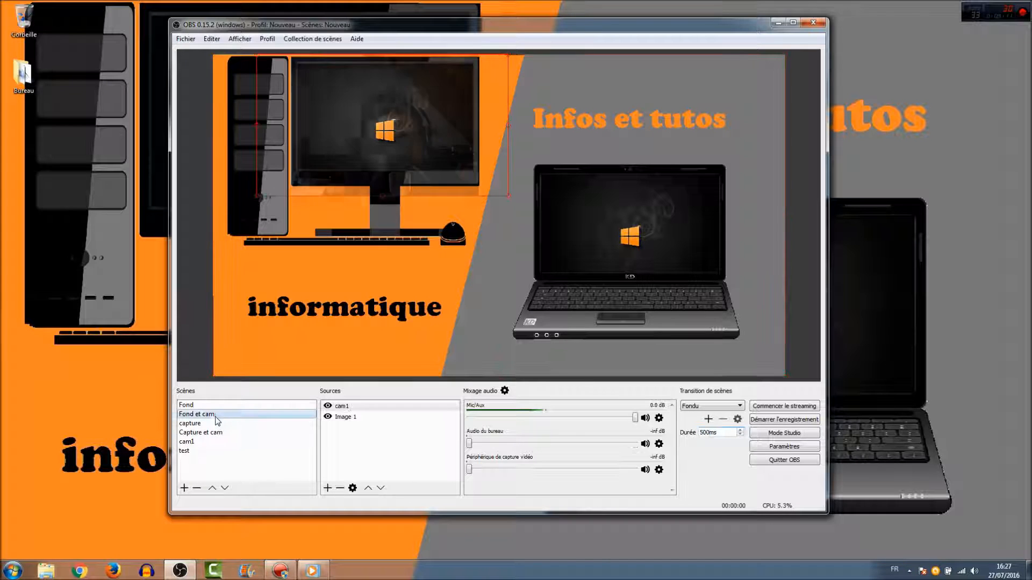
left_click(202, 406)
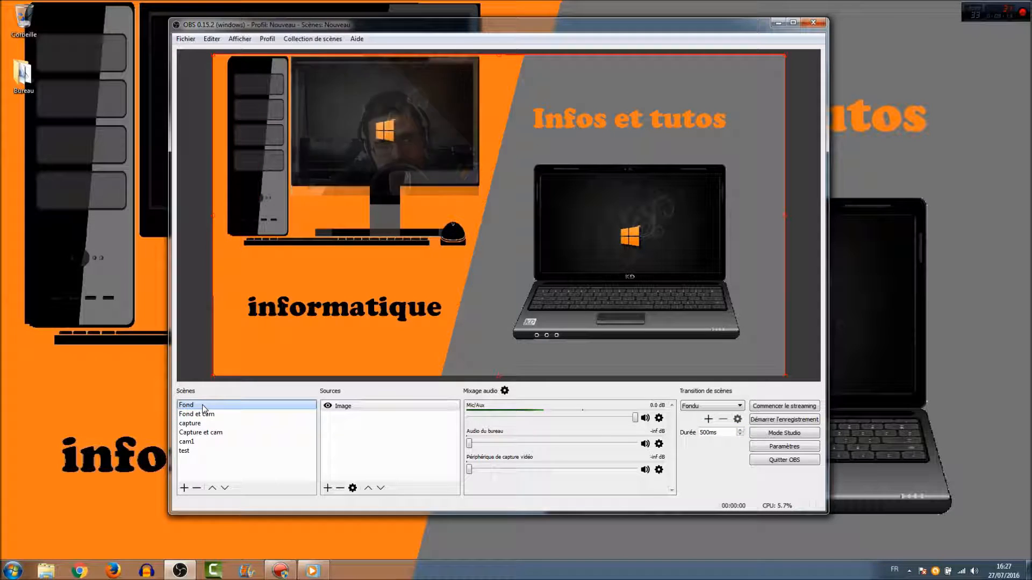
Step: Set the transition duration to 300 ms and check the available transition types, keeping Fondu
left_click(740, 436)
left_click(740, 436)
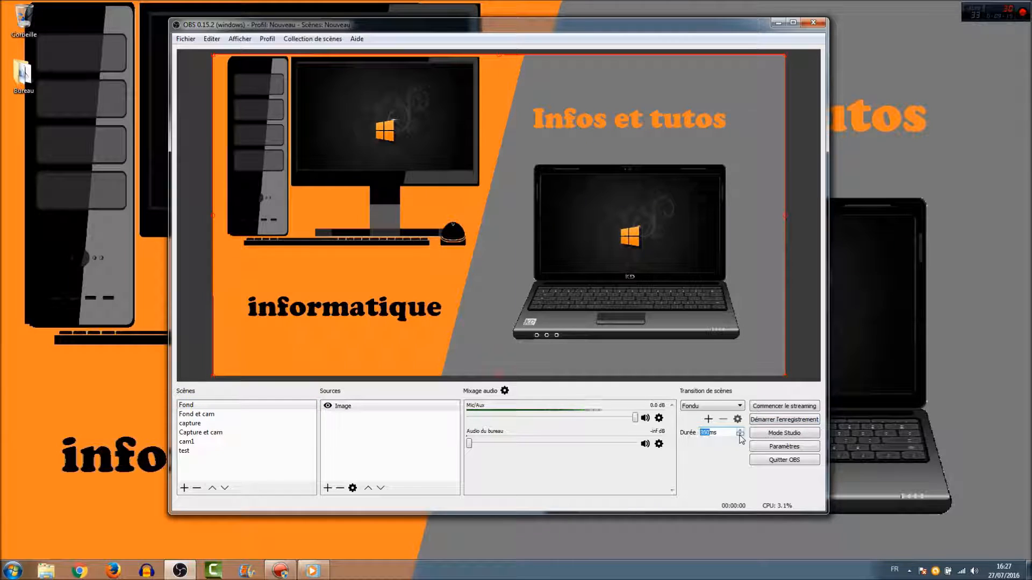
left_click(739, 407)
left_click(737, 409)
Step: Turn on Studio mode, preview the Fond et cam, Fond and capture scenes in it, and leave the mode with Fond selected
left_click(765, 436)
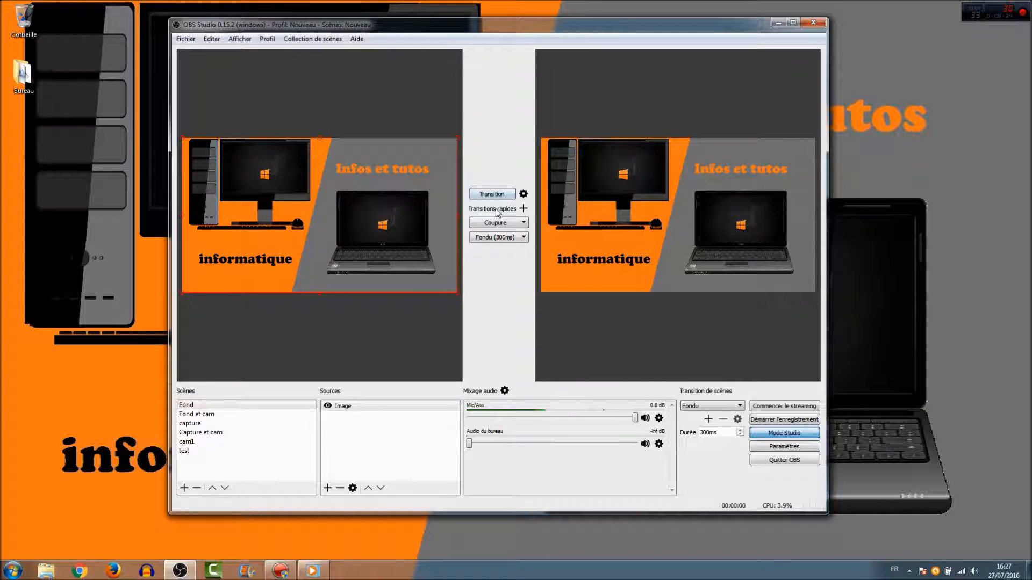
left_click(212, 415)
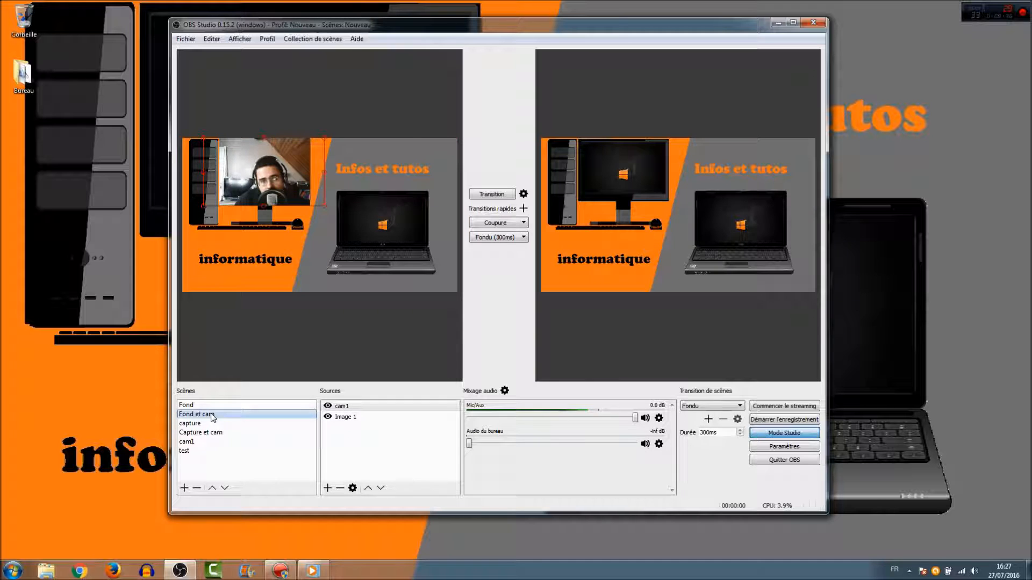
left_click(204, 406)
left_click(192, 424)
left_click(190, 406)
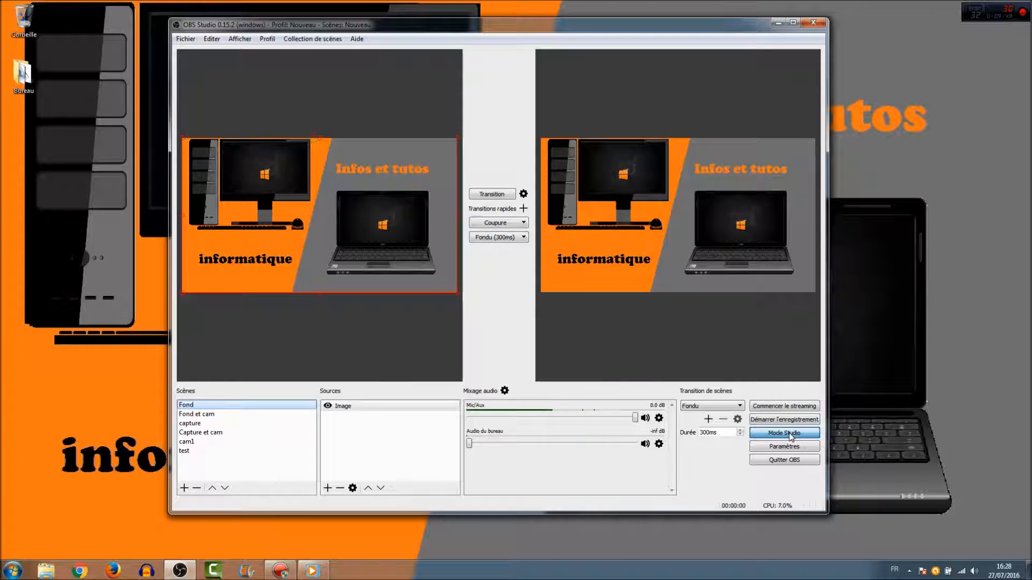
left_click(761, 429)
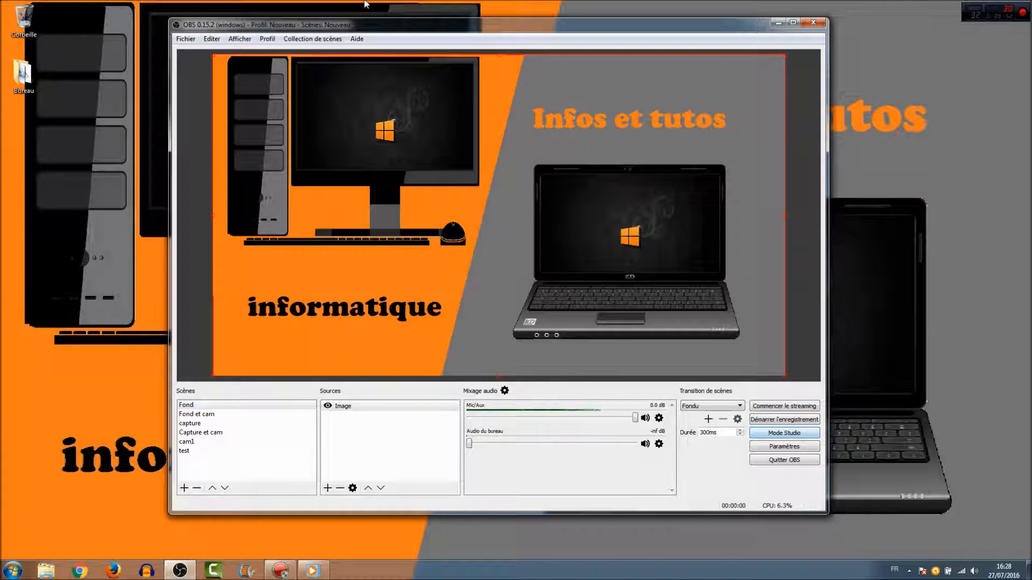